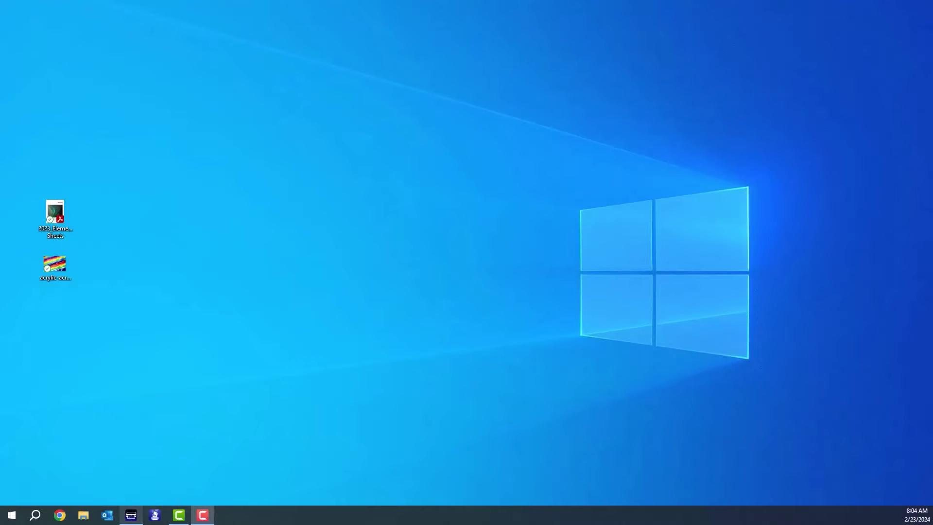
Maximize the window and confirm the current printer, Premium Glossy Photo Paper media and paper size list.
{"action": "left_click", "coordinate": [130, 514]}
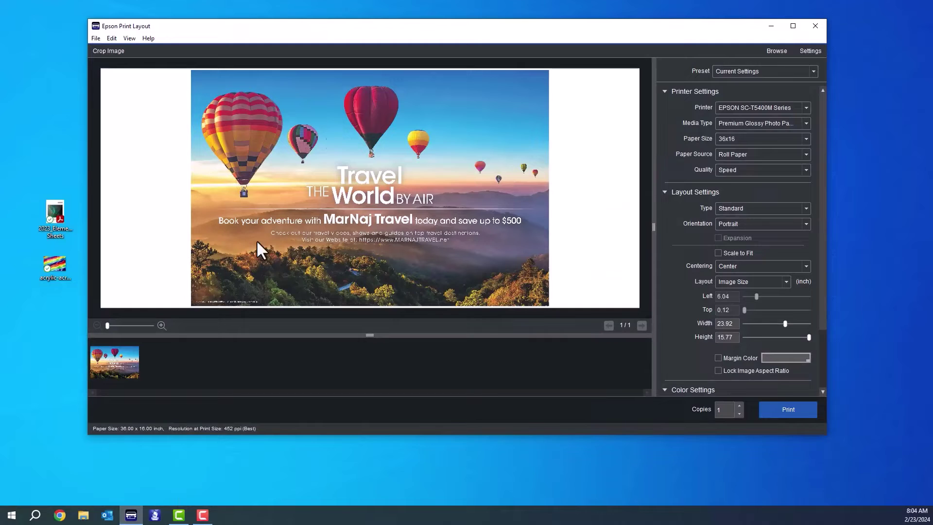
{"action": "left_click", "coordinate": [794, 27]}
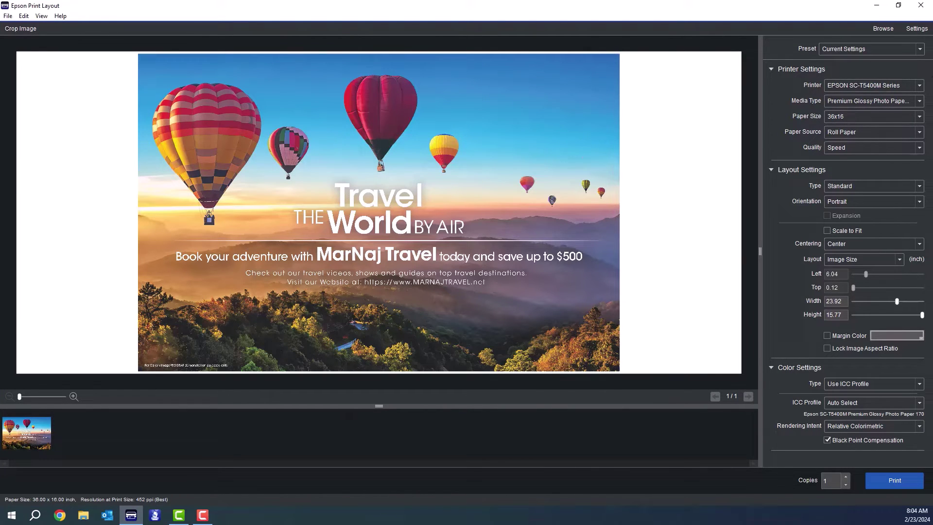
{"action": "left_click", "coordinate": [868, 85]}
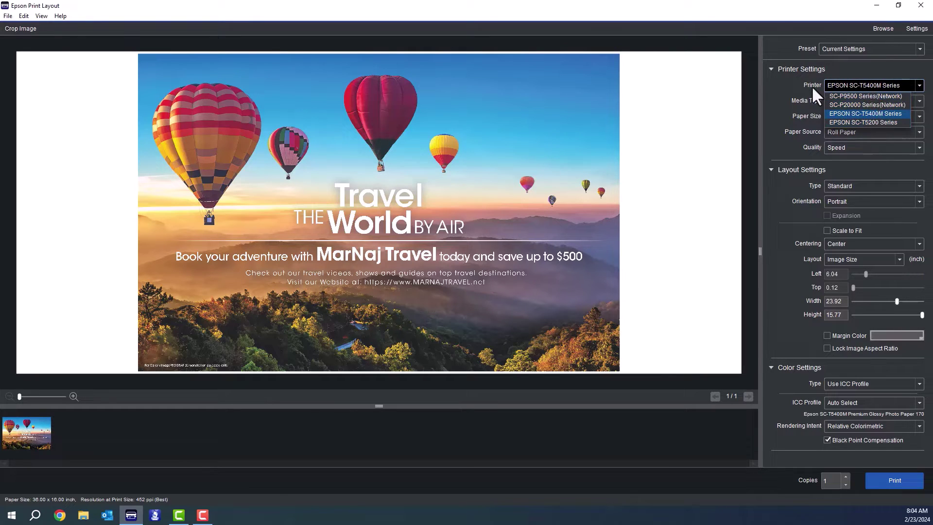
{"action": "left_click", "coordinate": [799, 91]}
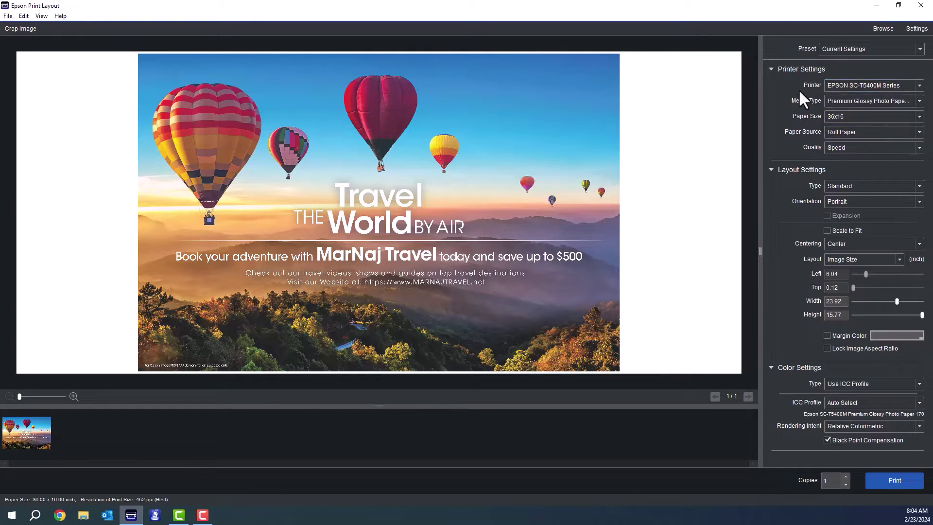
{"action": "left_click", "coordinate": [906, 101]}
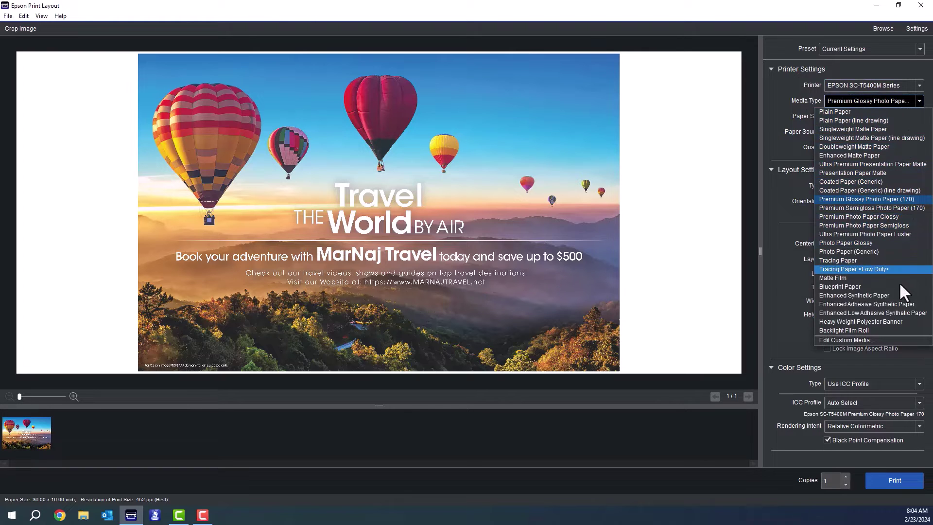
{"action": "left_click", "coordinate": [789, 343]}
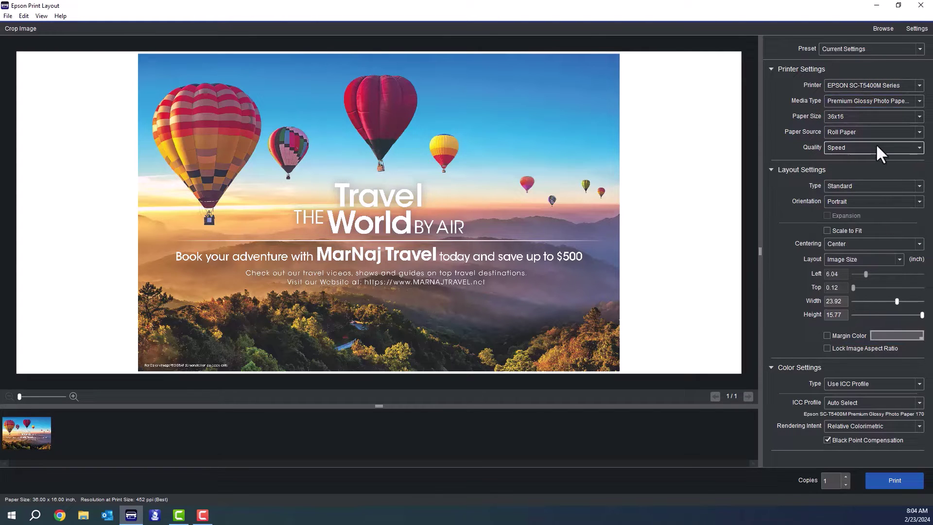
{"action": "left_click", "coordinate": [870, 117]}
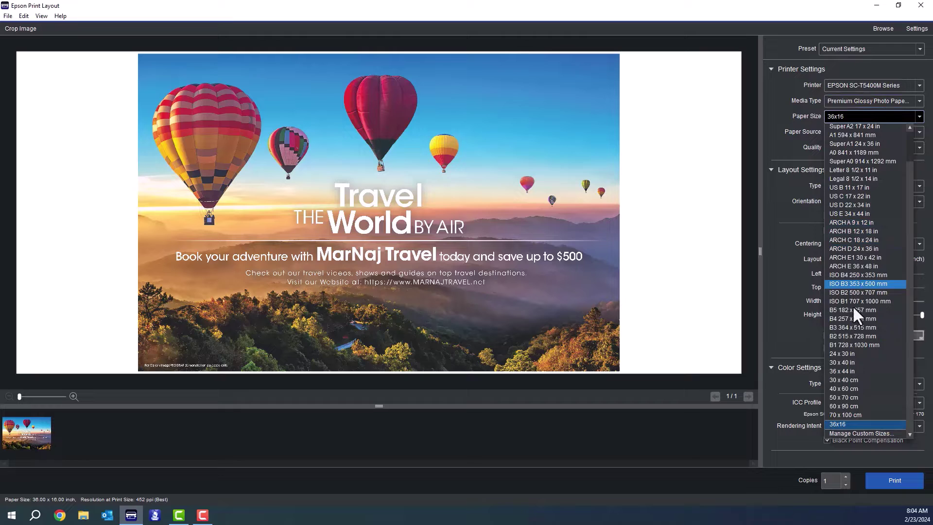
Rename the 36x16 custom paper size to 24x16, set its width to 24 inches, and apply it.
{"action": "left_click", "coordinate": [852, 432]}
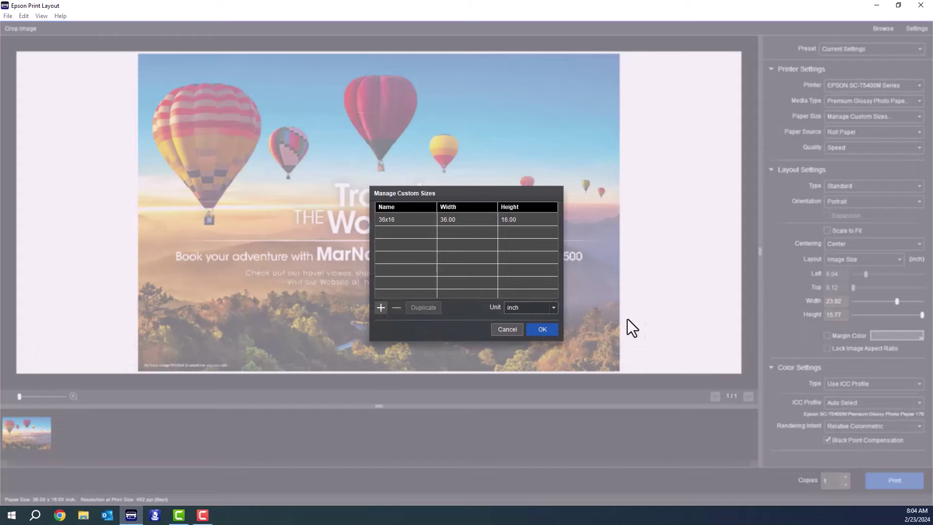
{"action": "left_click", "coordinate": [391, 218]}
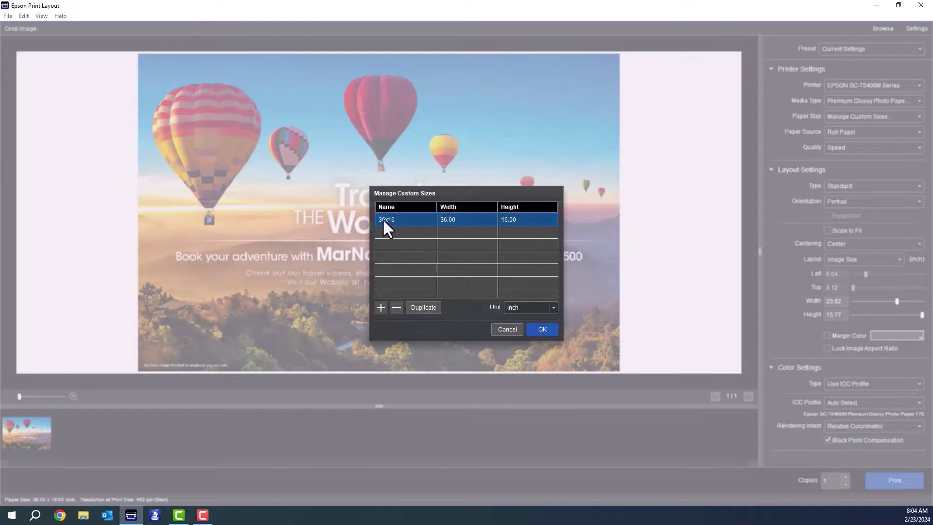
{"action": "left_click", "coordinate": [384, 219]}
{"action": "left_click_drag", "start_coordinate": [384, 219], "coordinate": [371, 221]}
{"action": "type", "text": "24"}
{"action": "left_click", "coordinate": [455, 218]}
{"action": "type", "text": "24"}
{"action": "left_click", "coordinate": [532, 327]}
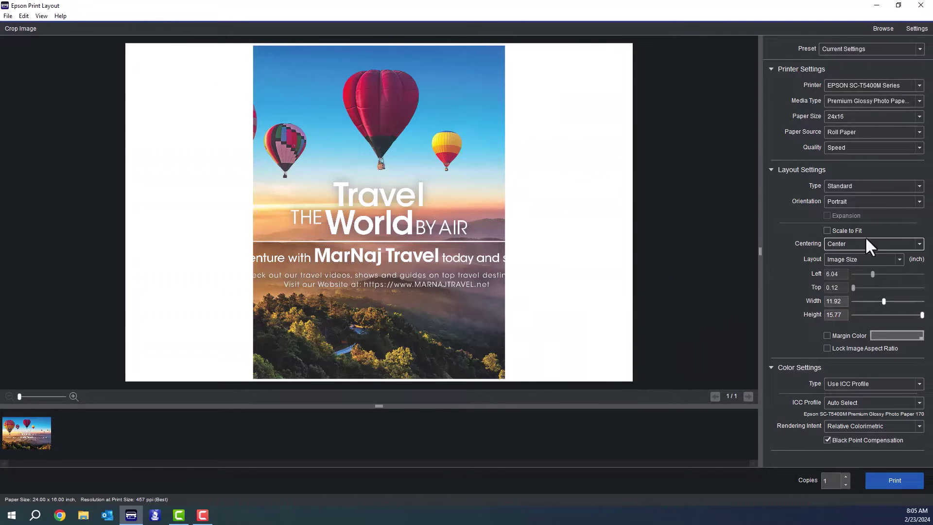
Turn on Scale to Fit, try the Gallery Wrap layout, then return the layout type to Standard.
{"action": "left_click", "coordinate": [837, 230]}
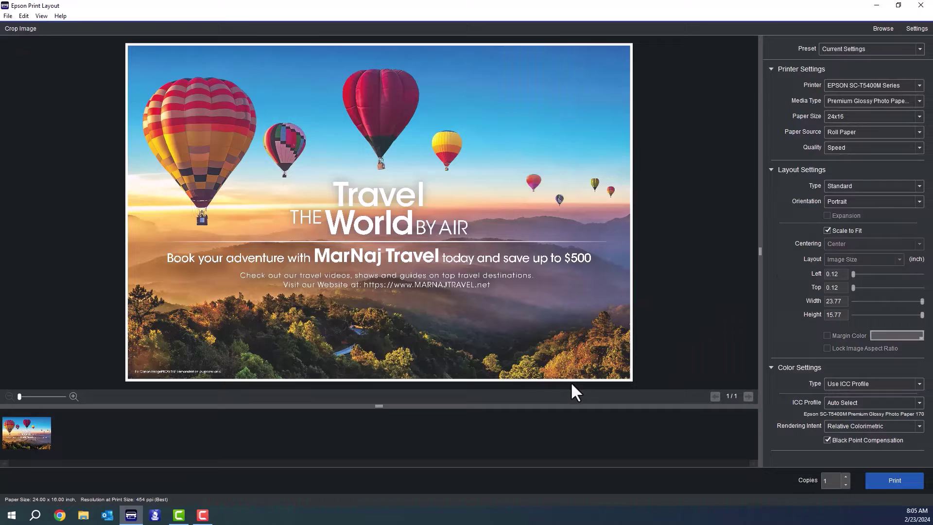
{"action": "left_click", "coordinate": [839, 185]}
{"action": "left_click", "coordinate": [838, 183]}
{"action": "left_click", "coordinate": [844, 187]}
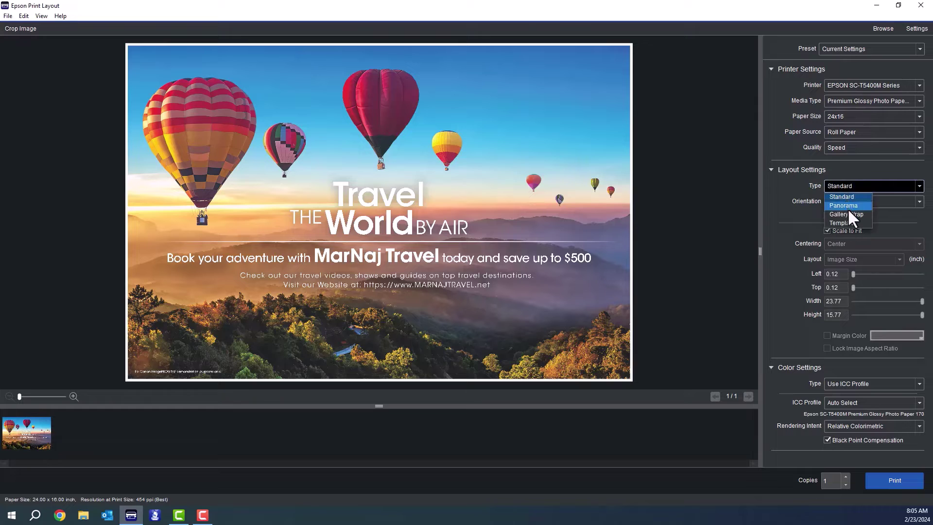
{"action": "left_click", "coordinate": [848, 213]}
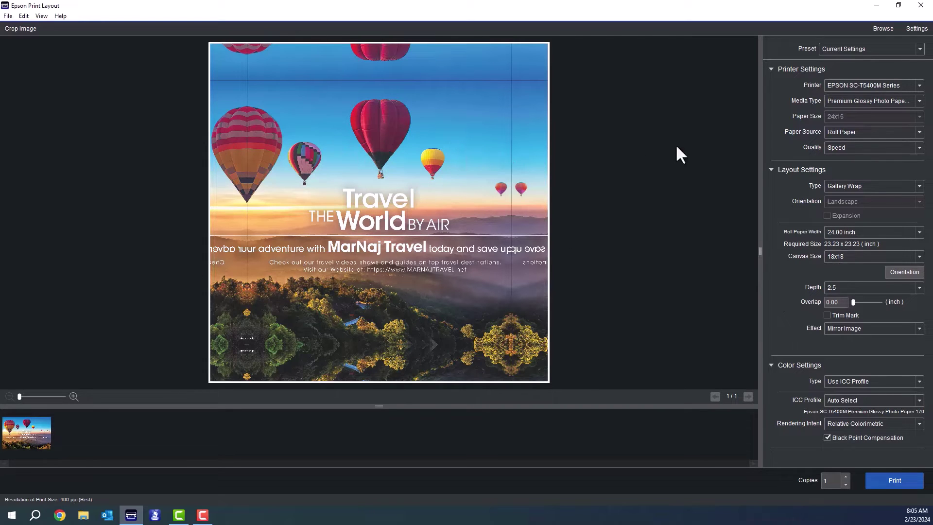
{"action": "left_click", "coordinate": [845, 186]}
{"action": "left_click", "coordinate": [846, 195]}
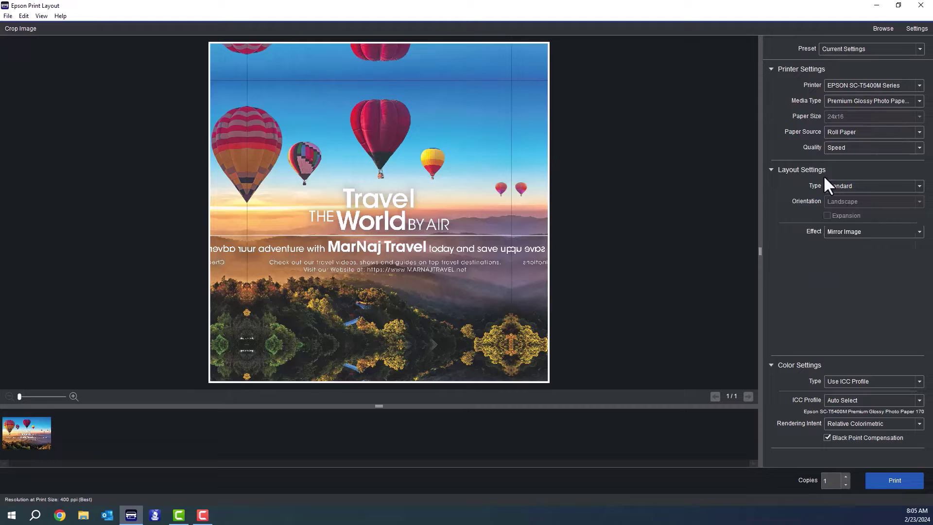
{"action": "left_click", "coordinate": [852, 132]}
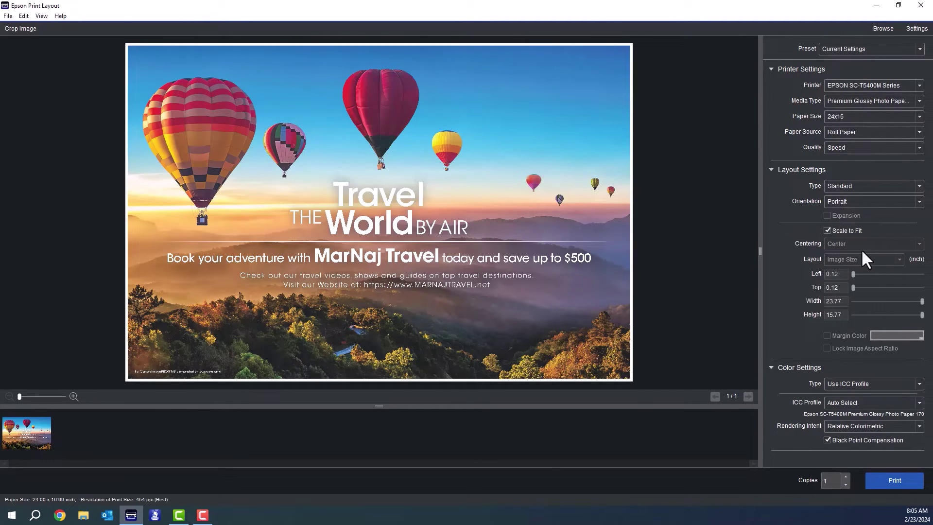
Leave quality at Speed and switch the paper source to Roll Paper (Borderless).
{"action": "left_click", "coordinate": [841, 147]}
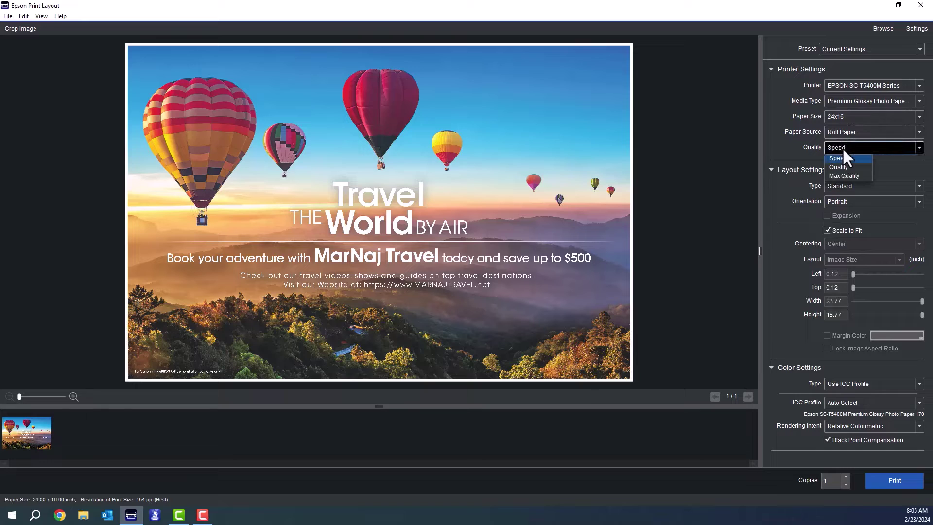
{"action": "left_click", "coordinate": [849, 130]}
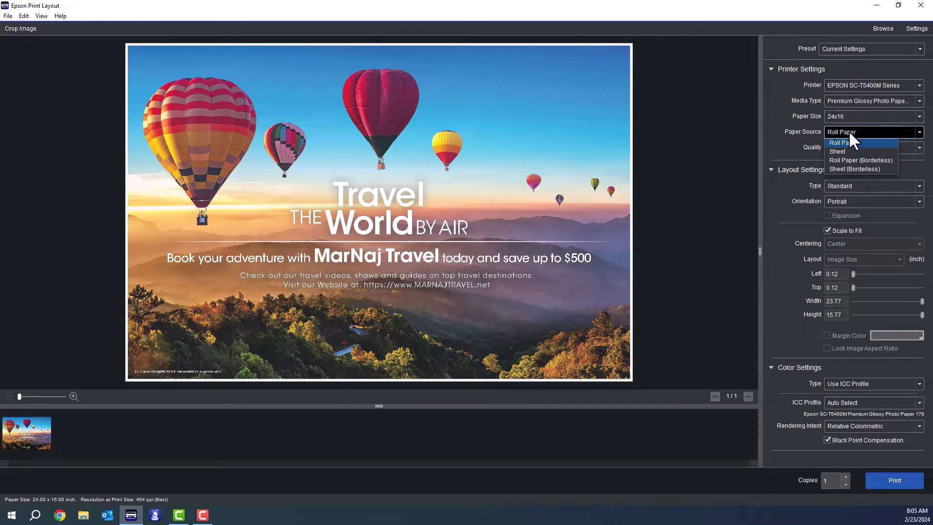
{"action": "left_click", "coordinate": [847, 160]}
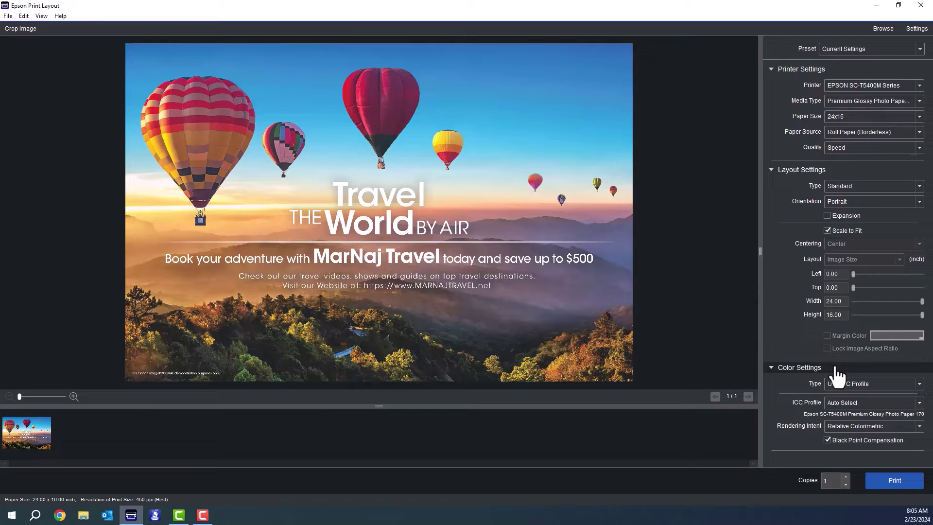
Keep Use ICC Profile with Relative Colorimetric intent, then restore the window to a smaller size.
{"action": "left_click", "coordinate": [846, 382]}
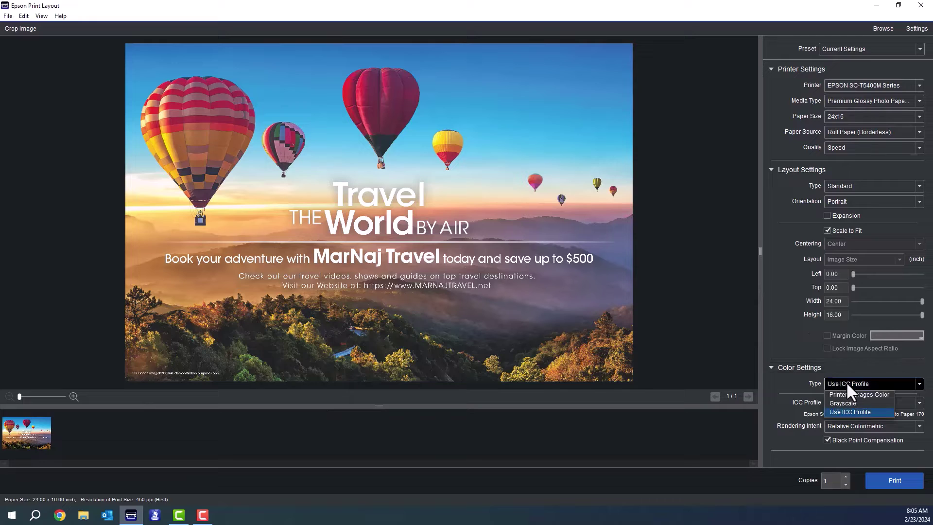
{"action": "left_click", "coordinate": [845, 412]}
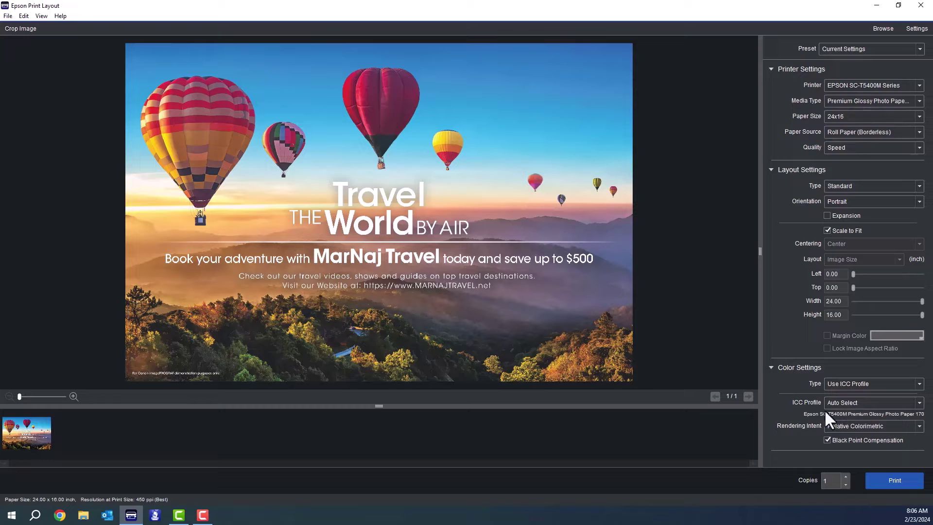
{"action": "left_click", "coordinate": [843, 426]}
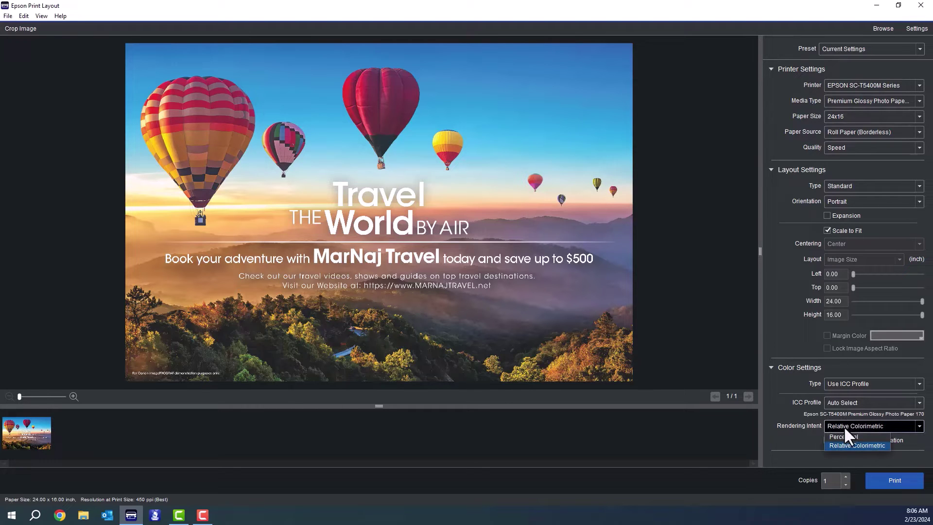
{"action": "left_click", "coordinate": [820, 421]}
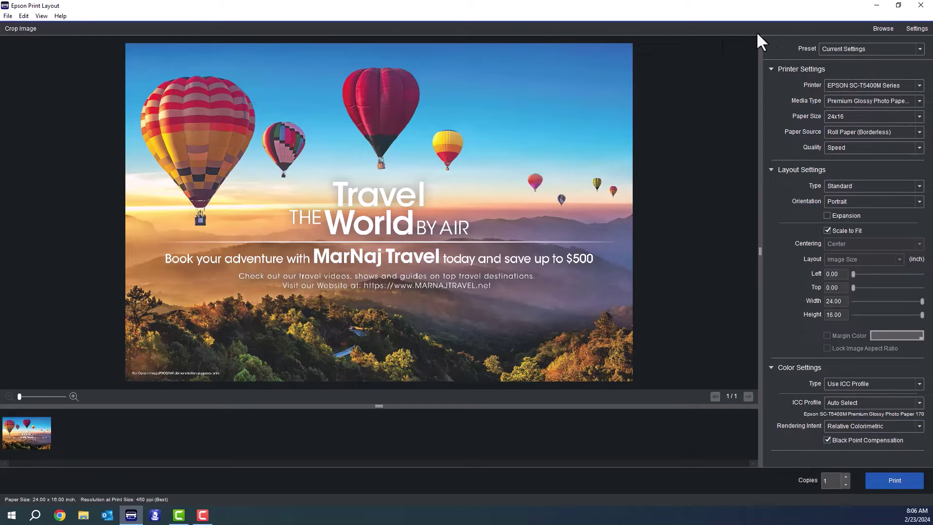
{"action": "left_click", "coordinate": [889, 8]}
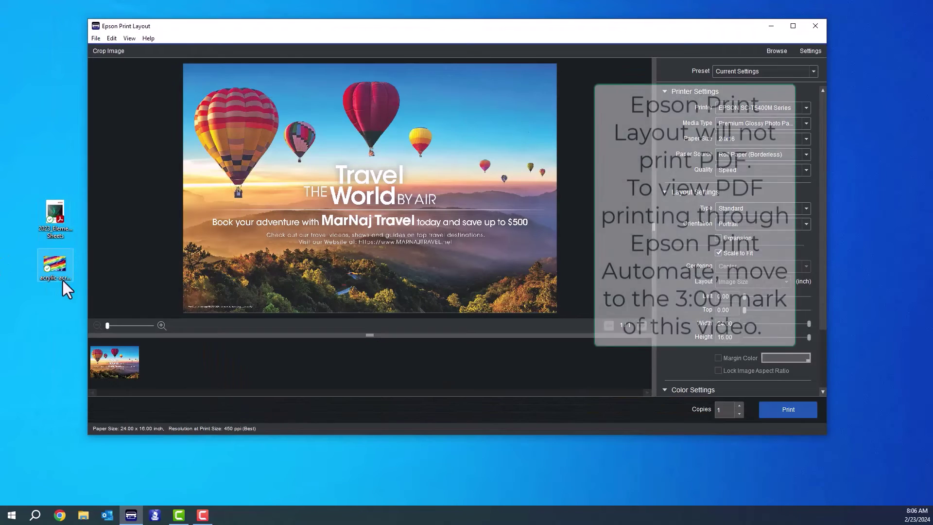
Drag the rainbow image from the desktop into the layout as page 2.
{"action": "left_click_drag", "start_coordinate": [53, 269], "coordinate": [167, 364]}
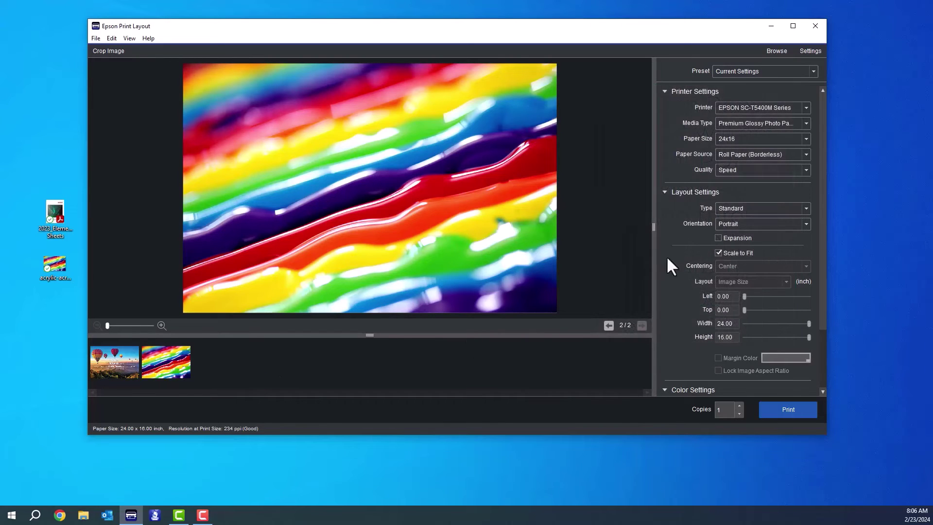
{"action": "left_click", "coordinate": [788, 156]}
Switch the paper source to Roll Paper and turn off Scale to Fit for the rainbow image.
{"action": "left_click", "coordinate": [765, 164]}
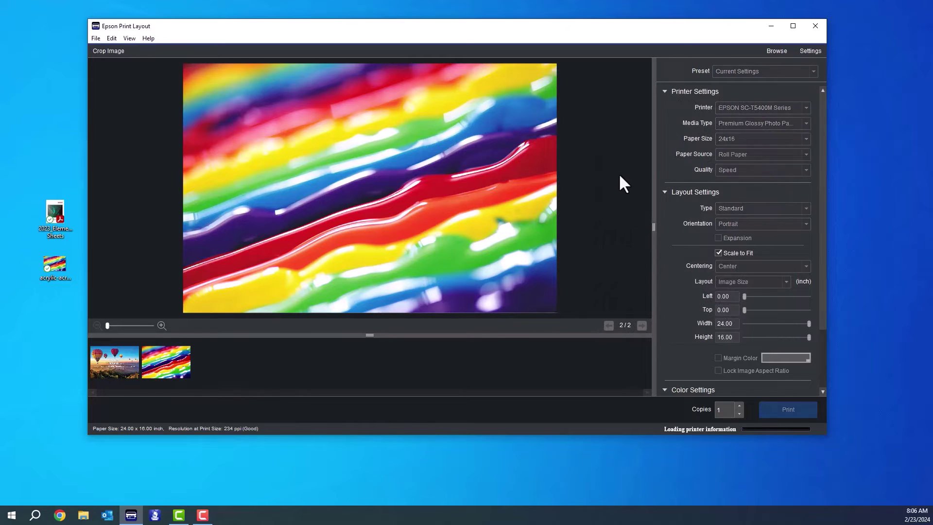
{"action": "left_click", "coordinate": [741, 252]}
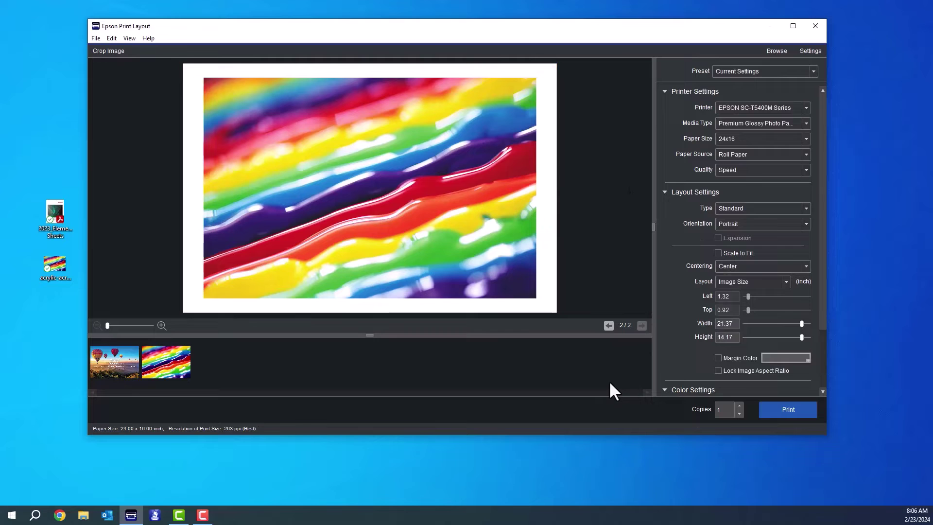
{"action": "mouse_move", "coordinate": [387, 273]}
{"action": "left_click_drag", "start_coordinate": [535, 296], "coordinate": [500, 291]}
Enter width 20 and height 16 for the rainbow image, giving 20.00 x 15.77 in.
{"action": "double_click", "coordinate": [737, 324]}
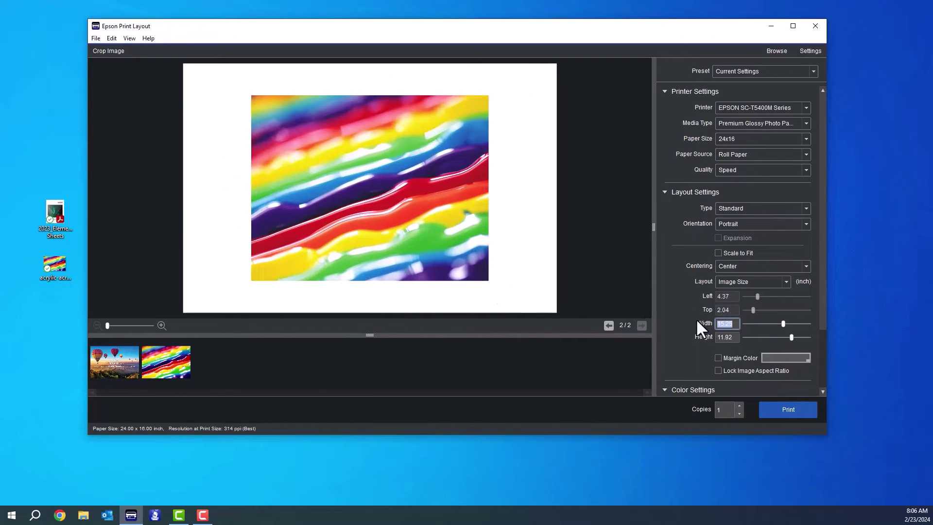
{"action": "type", "text": "20"}
{"action": "left_click", "coordinate": [728, 336]}
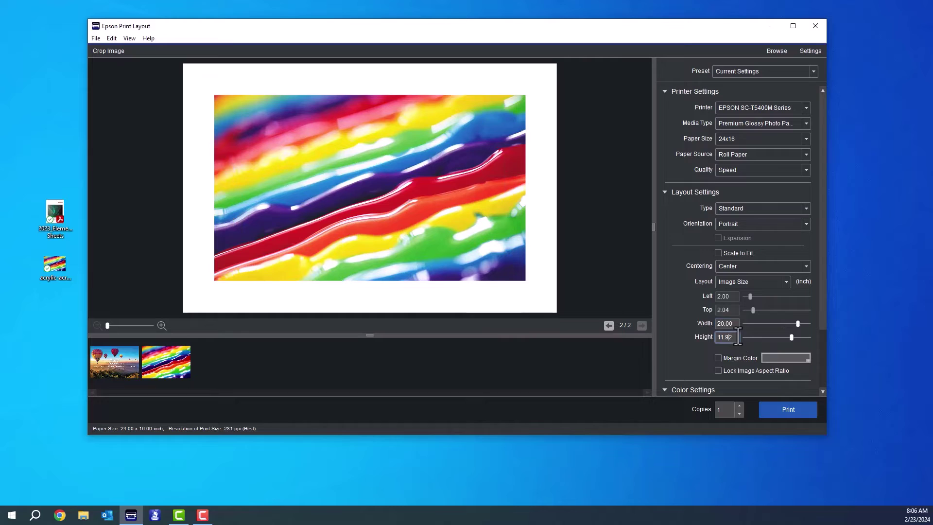
{"action": "left_click_drag", "start_coordinate": [737, 336], "coordinate": [676, 332]}
{"action": "type", "text": "16"}
{"action": "left_click", "coordinate": [720, 323]}
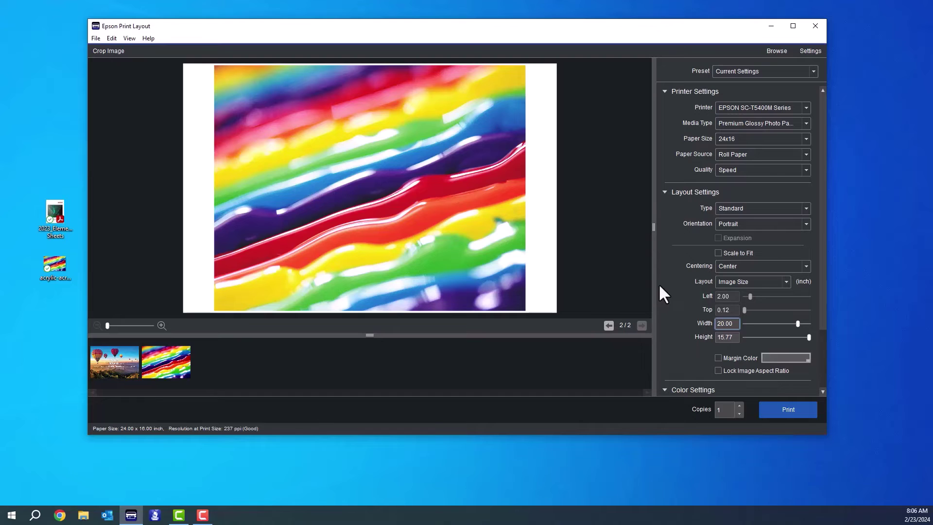
{"action": "left_click", "coordinate": [387, 203]}
Crop the rainbow image by pulling the top-left crop handle inward, then apply the crop.
{"action": "double_click", "coordinate": [387, 205]}
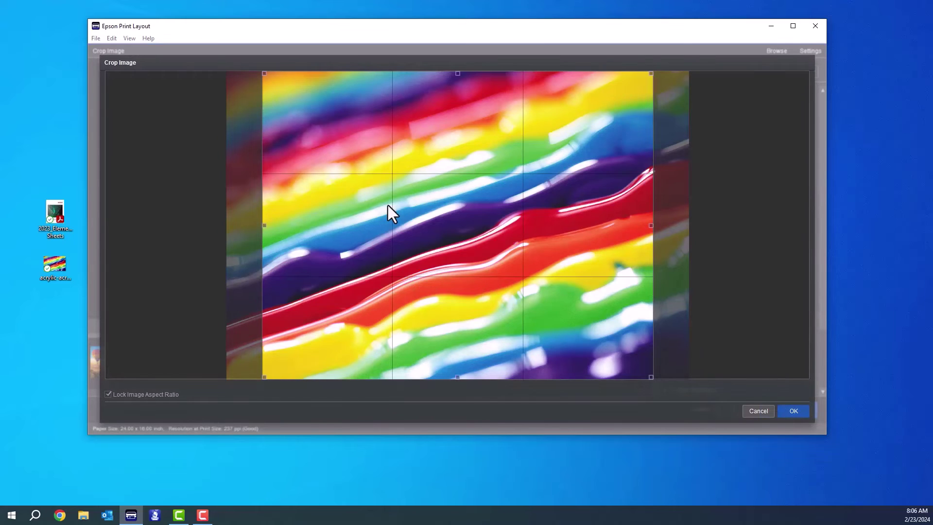
{"action": "left_click_drag", "start_coordinate": [263, 74], "coordinate": [100, 62]}
{"action": "left_click", "coordinate": [803, 416]}
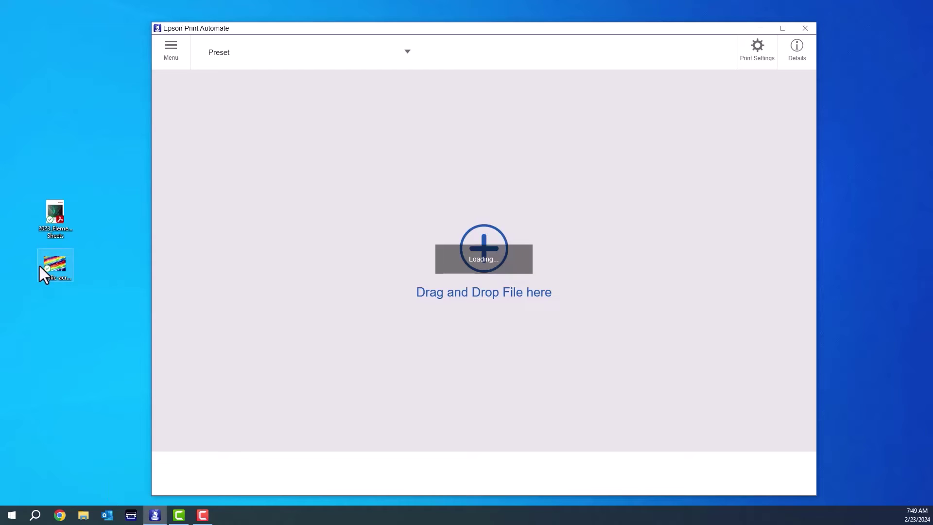
Load 2023_Elements_Sample Sheets.pdf and uncheck pages 1–4 and 6–9, keeping only page 5.
{"action": "left_click", "coordinate": [52, 218]}
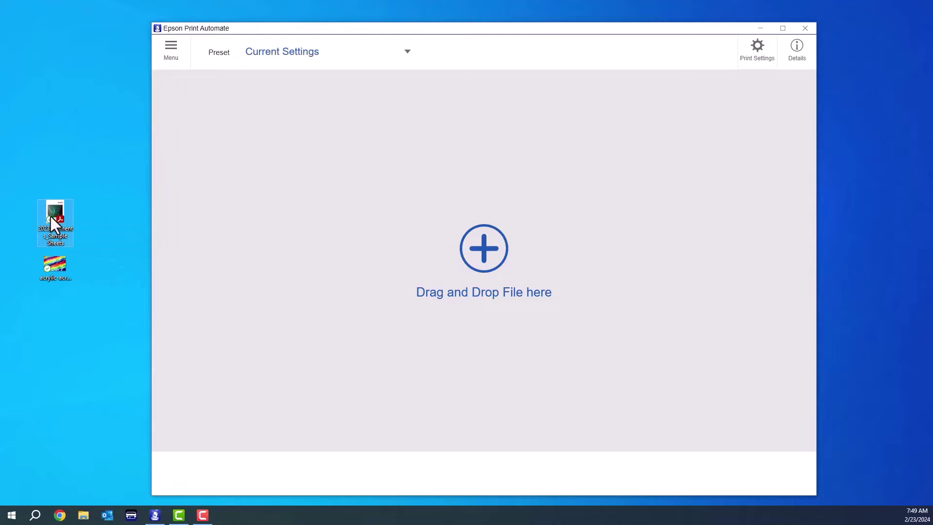
{"action": "left_click_drag", "start_coordinate": [51, 217], "coordinate": [478, 263]}
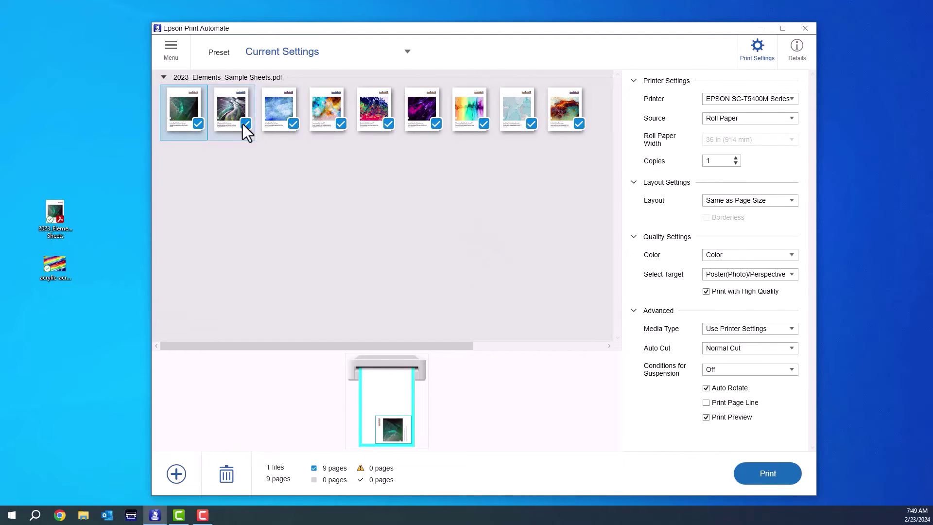
{"action": "left_click", "coordinate": [198, 123]}
{"action": "left_click", "coordinate": [245, 125]}
{"action": "left_click", "coordinate": [293, 125]}
{"action": "left_click", "coordinate": [340, 124]}
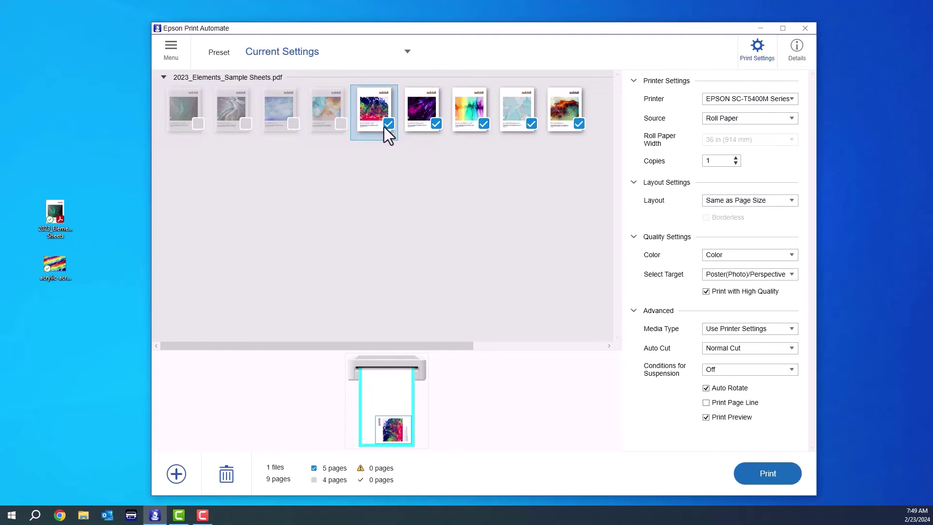
{"action": "left_click", "coordinate": [436, 123]}
{"action": "left_click", "coordinate": [484, 123]}
{"action": "left_click", "coordinate": [531, 124]}
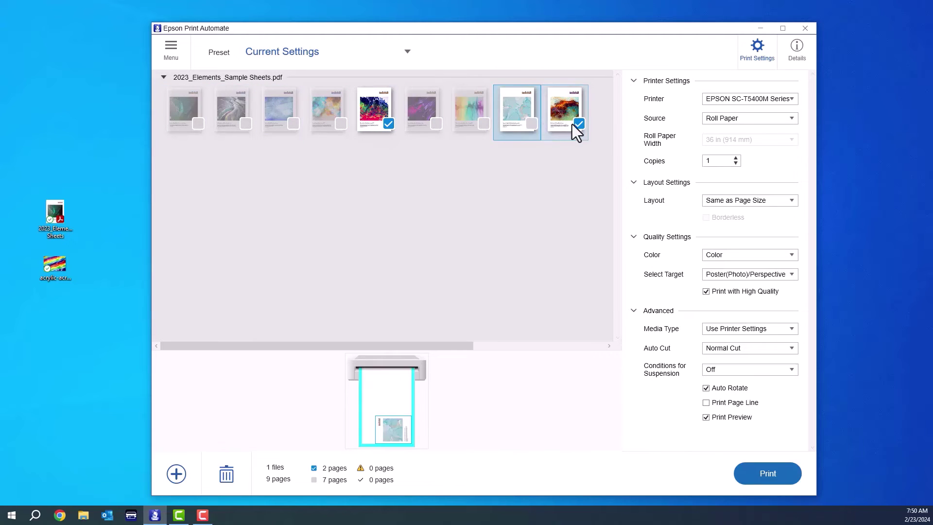
{"action": "left_click", "coordinate": [575, 125]}
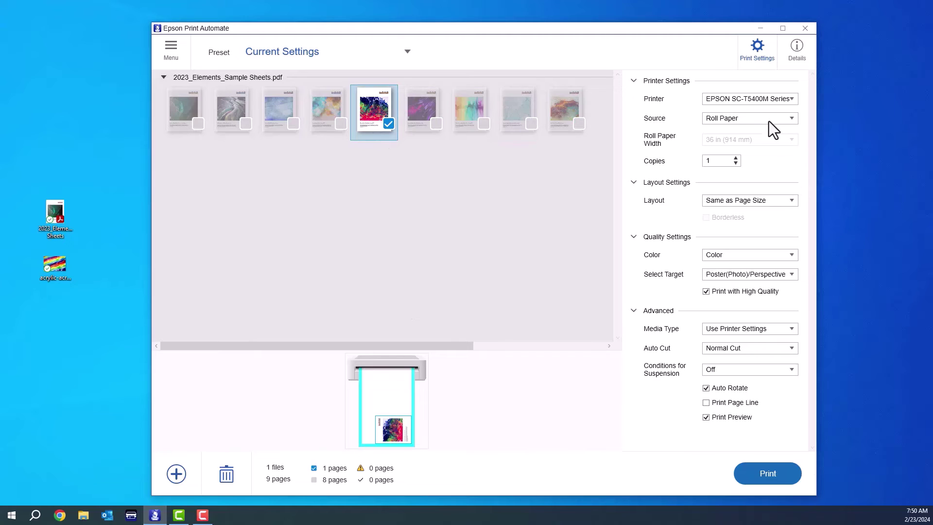
Keep the SC-T5400M printer on roll paper, set Fit to Roll Paper Width (Fit Long Side), and enable Borderless.
{"action": "left_click", "coordinate": [768, 100]}
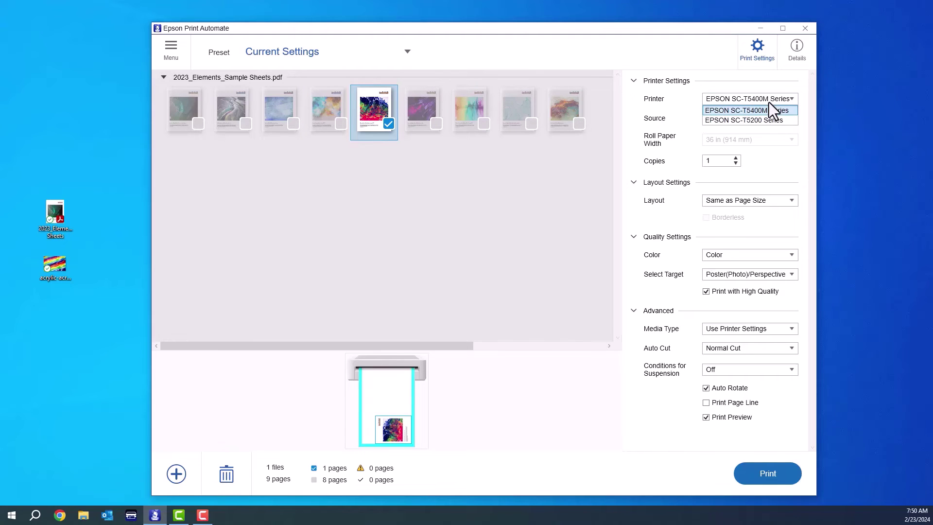
{"action": "left_click", "coordinate": [658, 109]}
{"action": "left_click", "coordinate": [745, 120]}
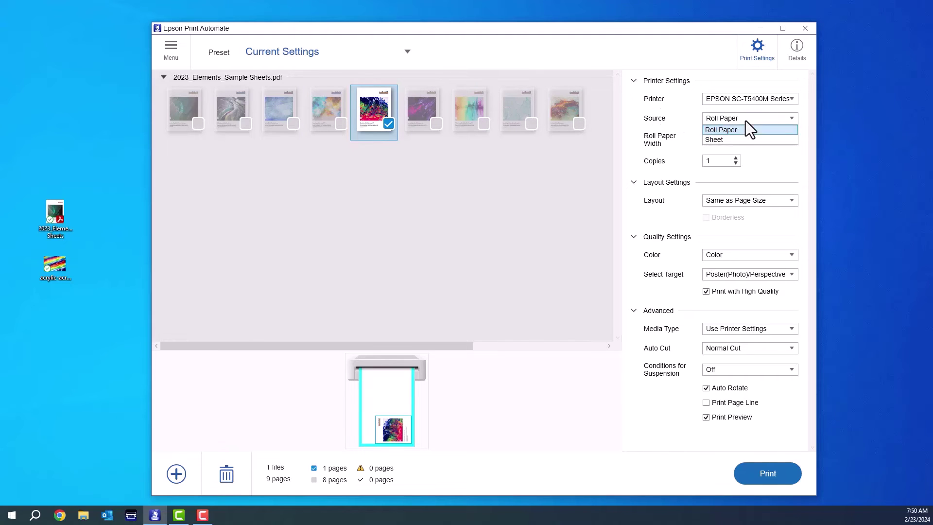
{"action": "left_click", "coordinate": [640, 106]}
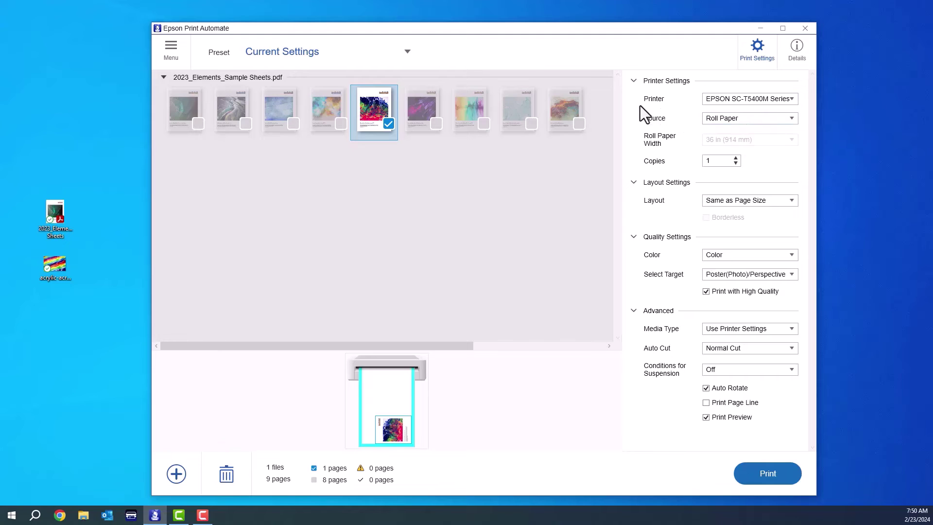
{"action": "double_click", "coordinate": [719, 162]}
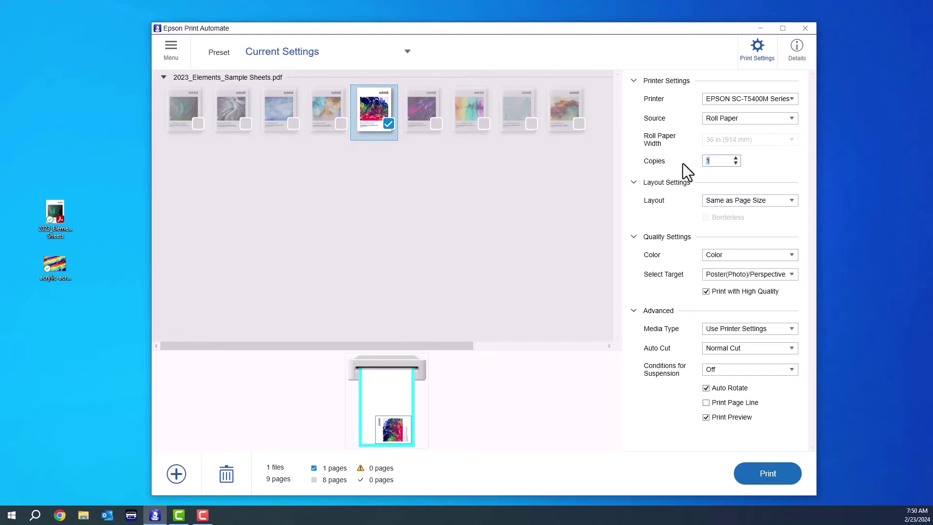
{"action": "left_click", "coordinate": [749, 202]}
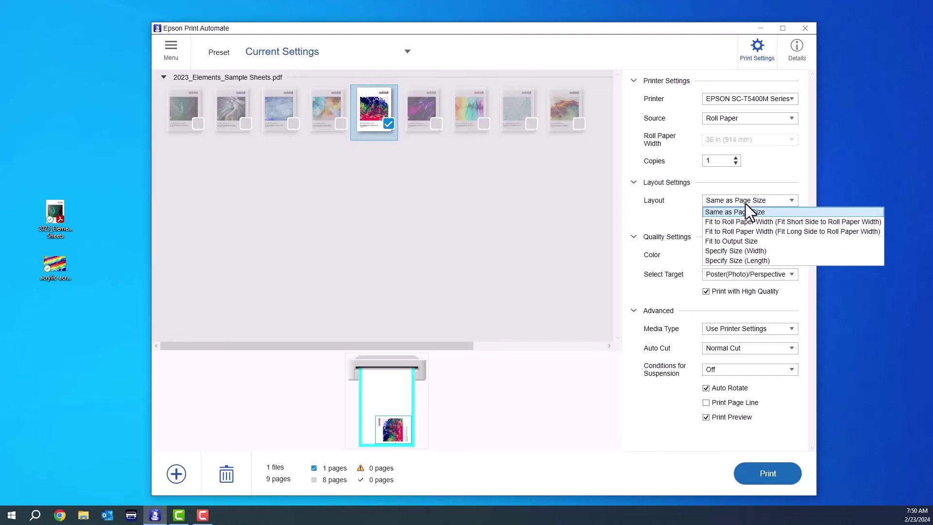
{"action": "left_click", "coordinate": [745, 232]}
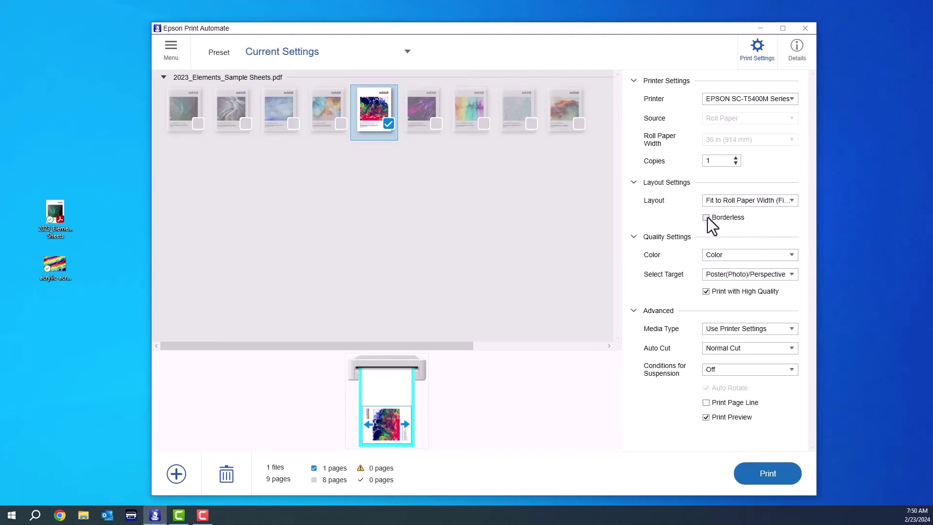
{"action": "left_click", "coordinate": [706, 217]}
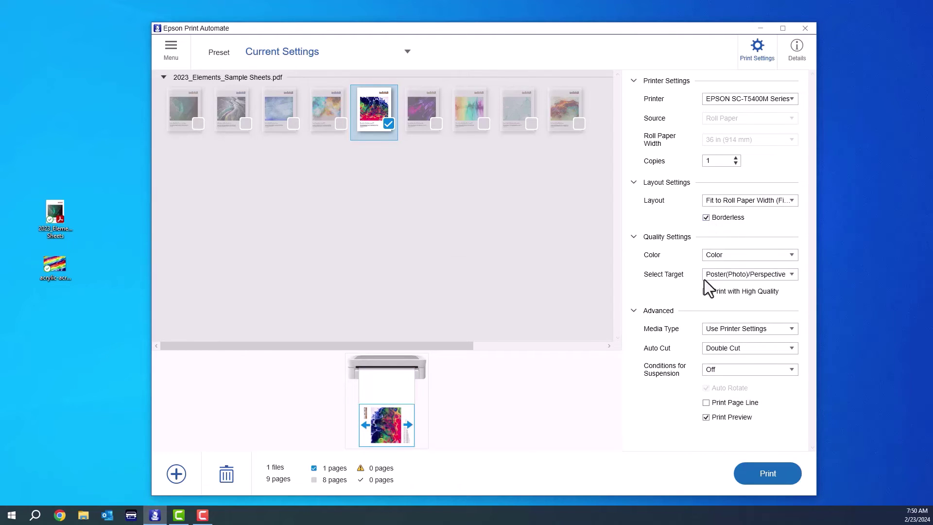
Keep full colour printing and the Poster(Photo)/Perspective print target.
{"action": "left_click", "coordinate": [718, 255]}
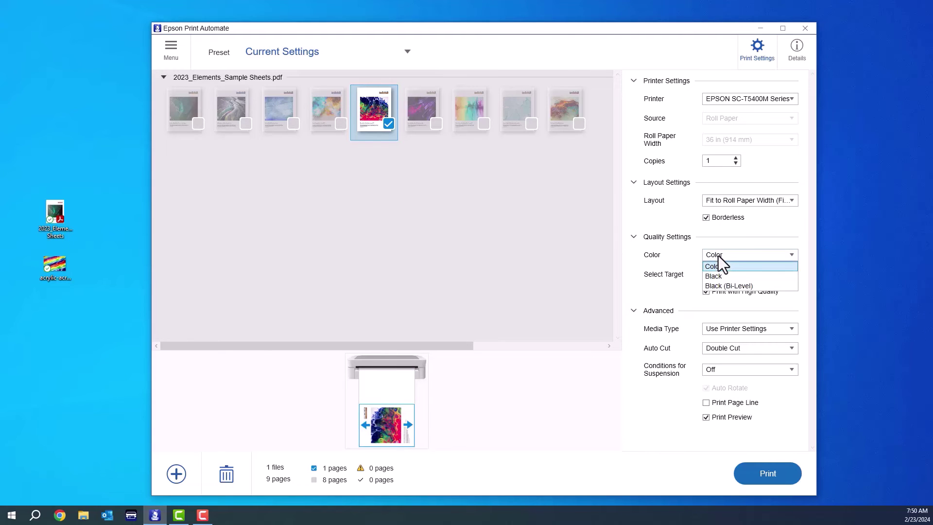
{"action": "left_click", "coordinate": [718, 264]}
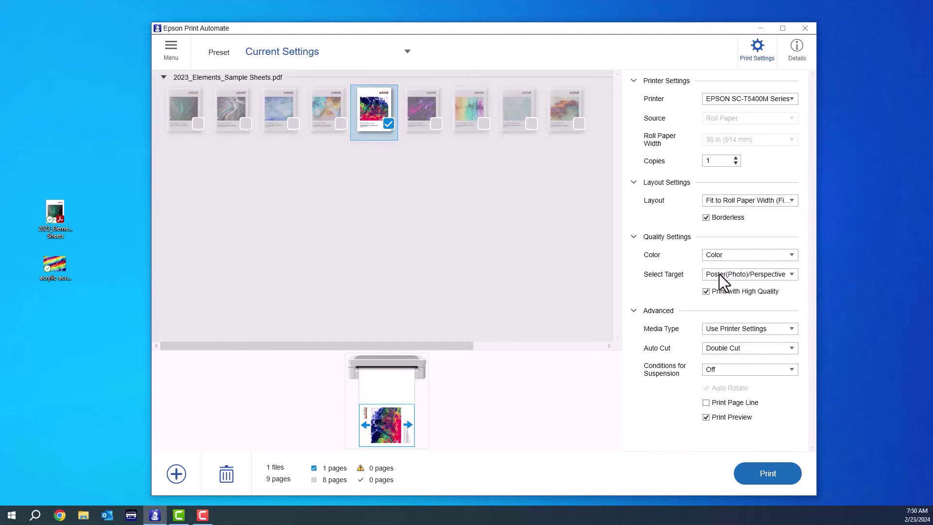
{"action": "left_click", "coordinate": [719, 274]}
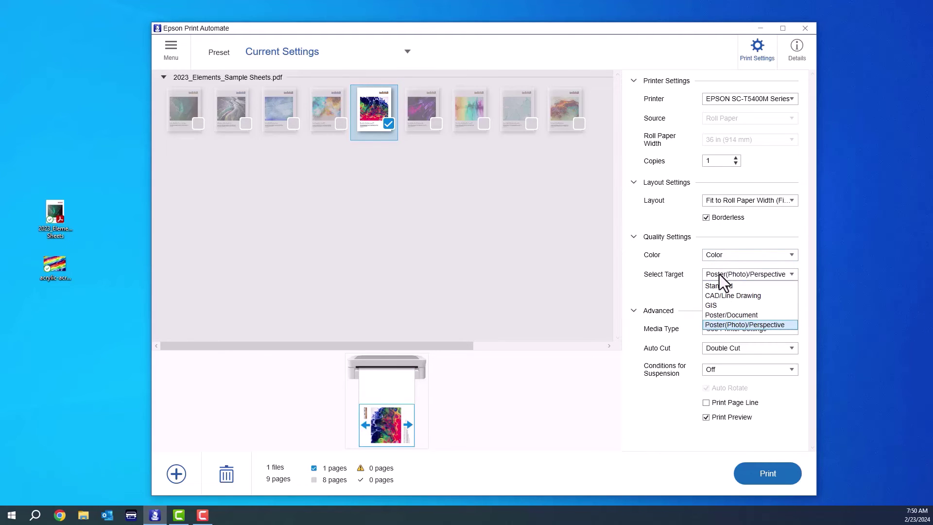
{"action": "left_click", "coordinate": [659, 263]}
Keep the printer's media type settings and Double Cut, and turn off Print Preview.
{"action": "left_click", "coordinate": [727, 334]}
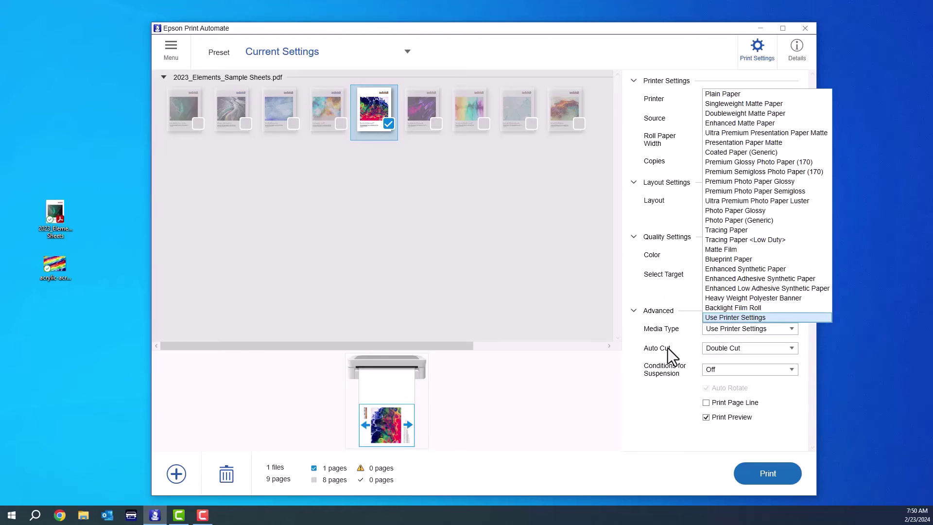
{"action": "left_click", "coordinate": [667, 347]}
{"action": "left_click", "coordinate": [725, 350]}
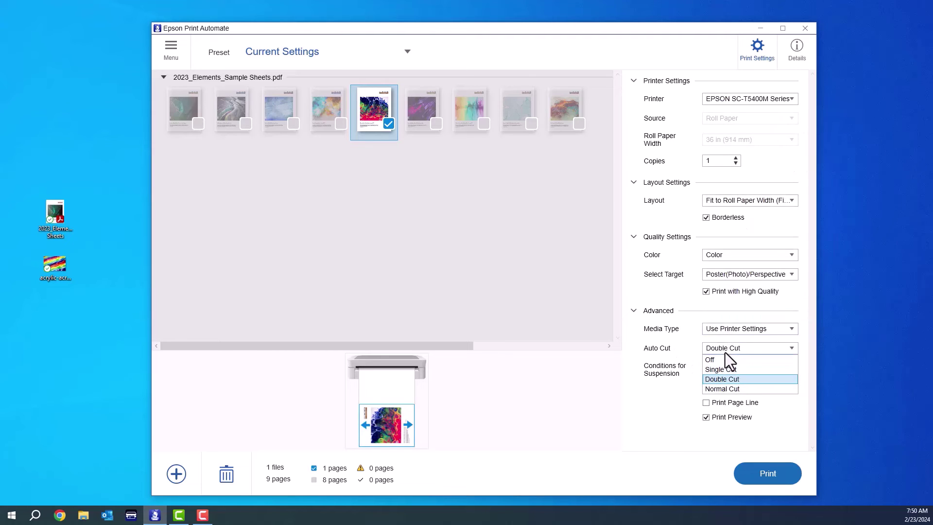
{"action": "left_click", "coordinate": [668, 348]}
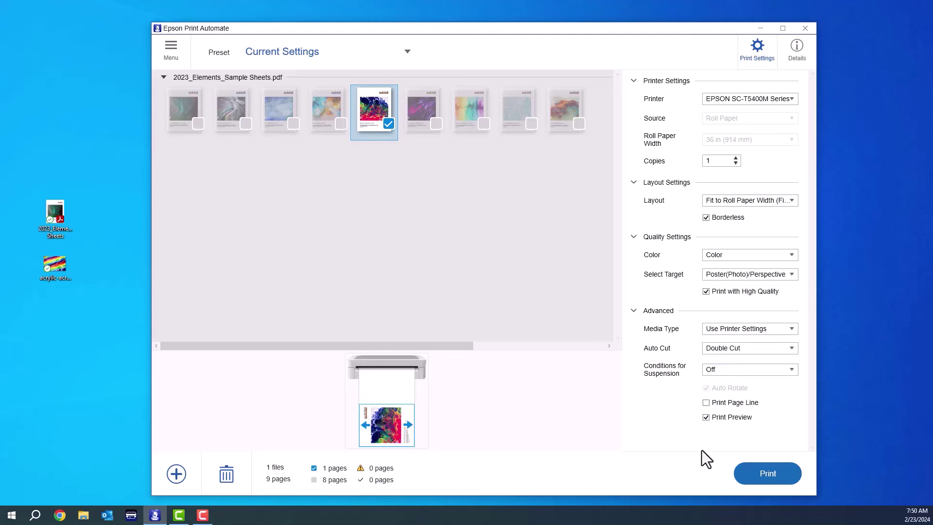
{"action": "left_click", "coordinate": [707, 417]}
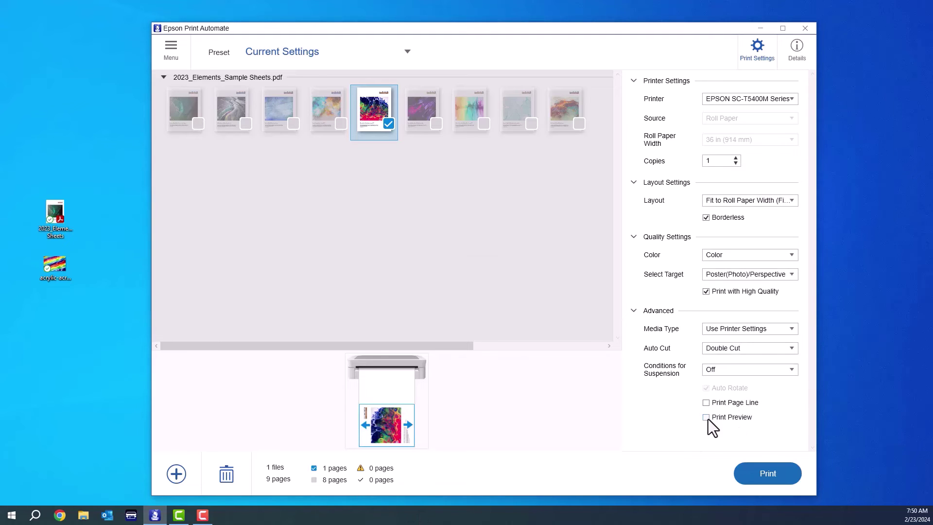